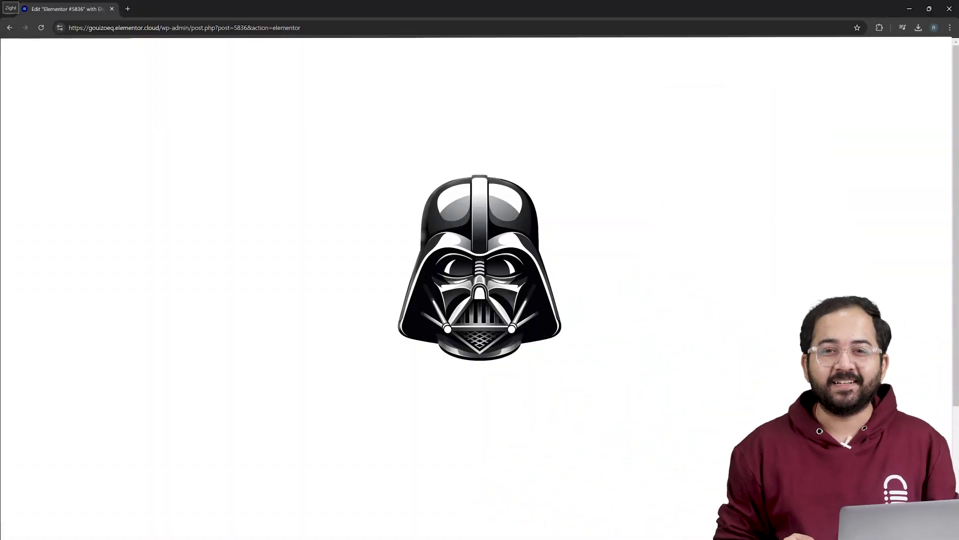
- Add and confirm a new gradient colour, then copy the generated CSS code
left_click(252, 329)
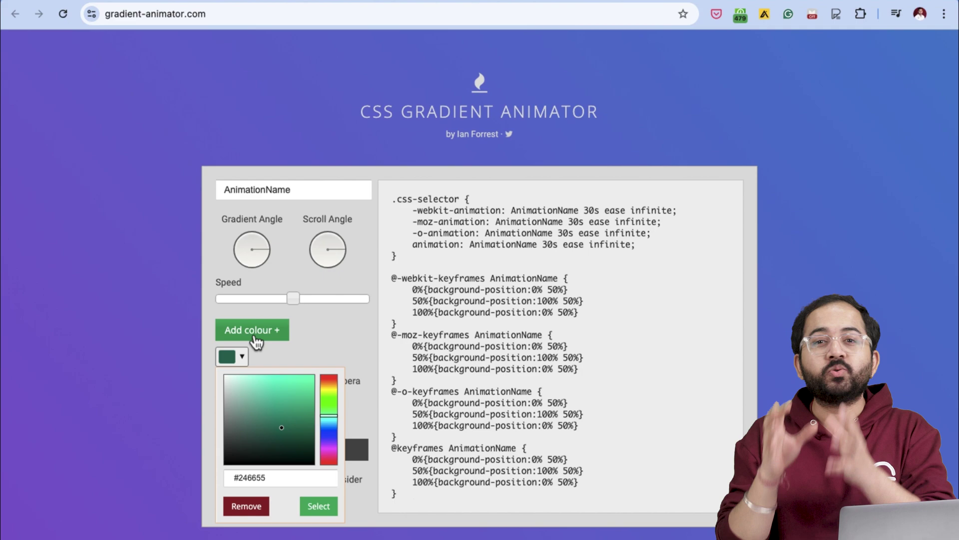
left_click(319, 507)
right_click(602, 321)
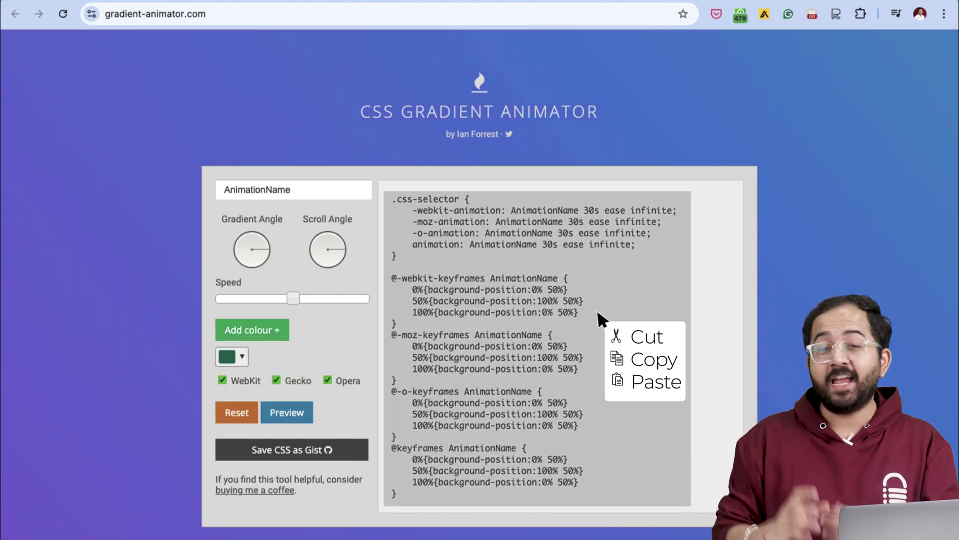
left_click(651, 367)
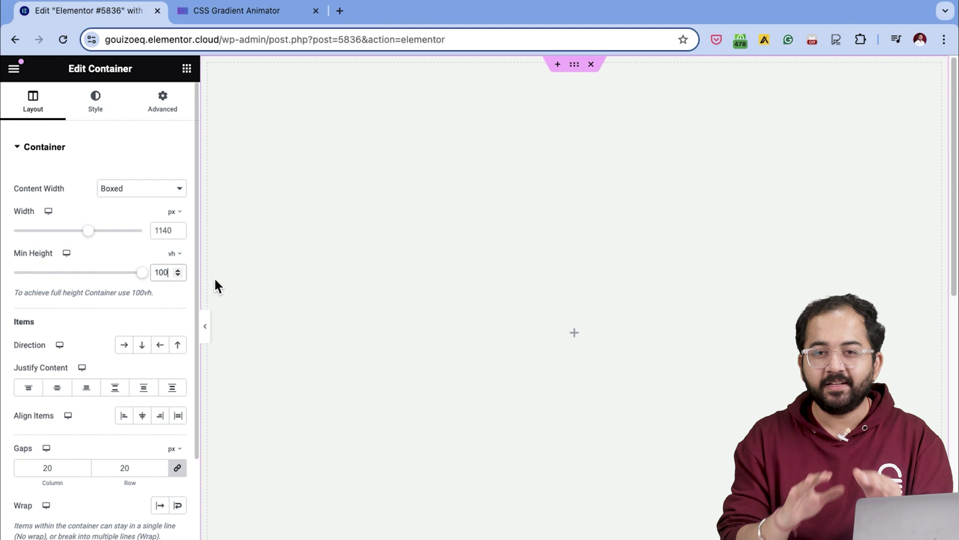
- On CSS Gradient Animator, enable Opera prefixes for the generated CSS
left_click(237, 11)
left_click(221, 43)
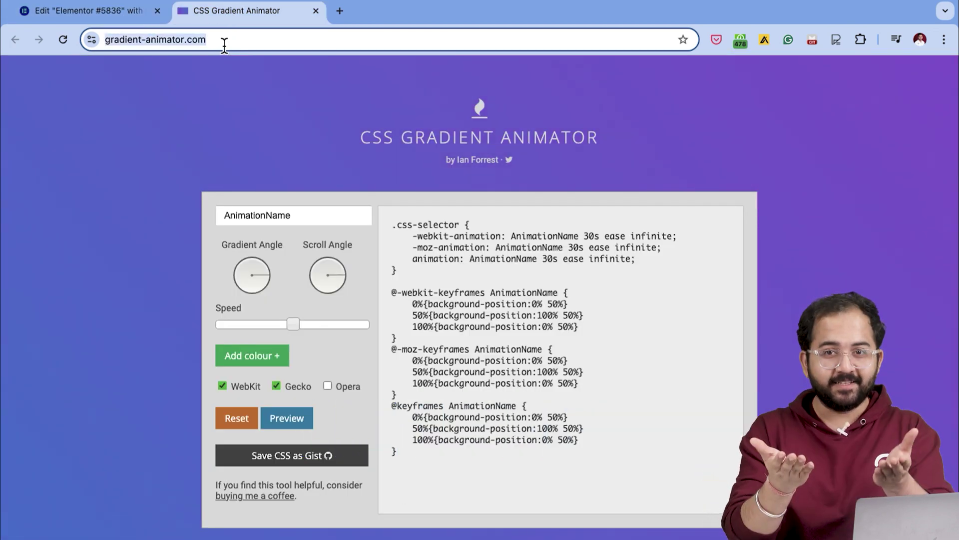
key("Right")
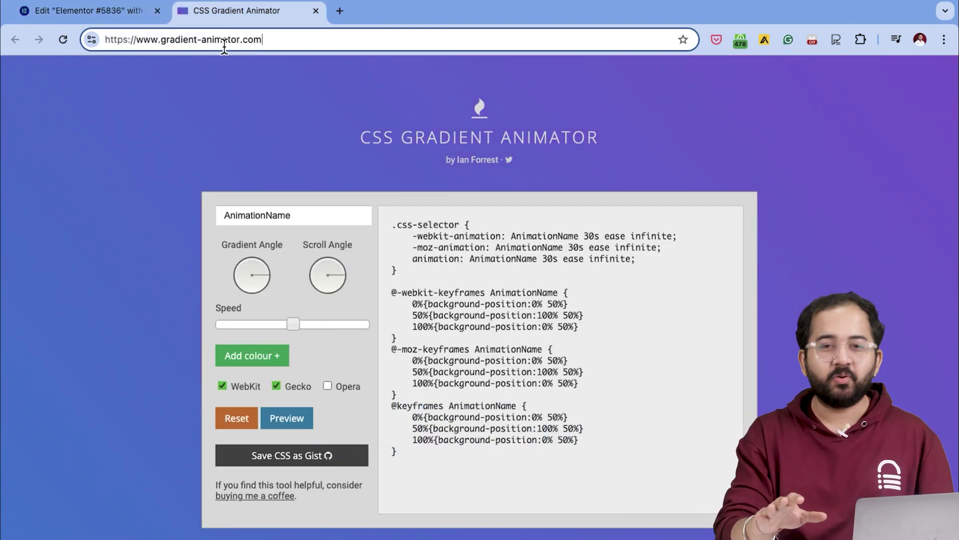
left_click(469, 282)
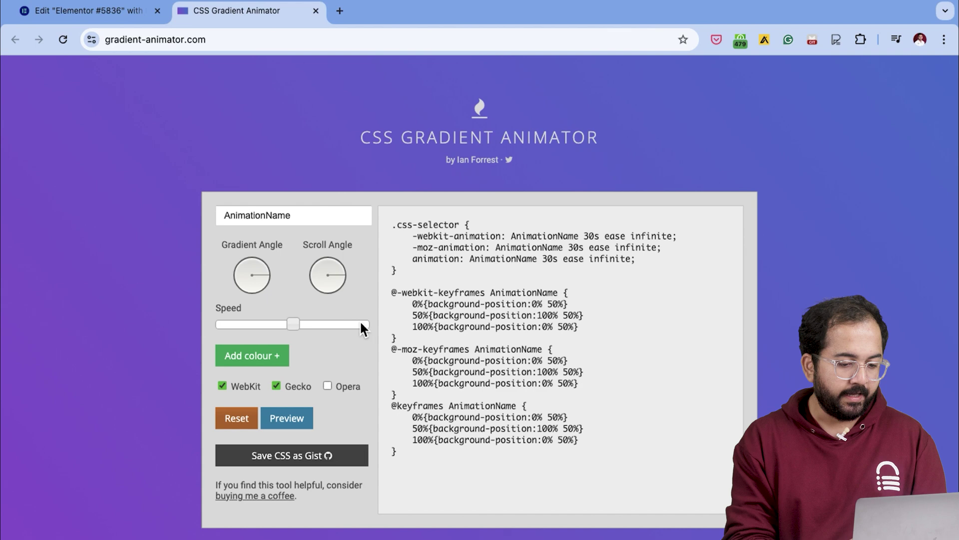
left_click(327, 385)
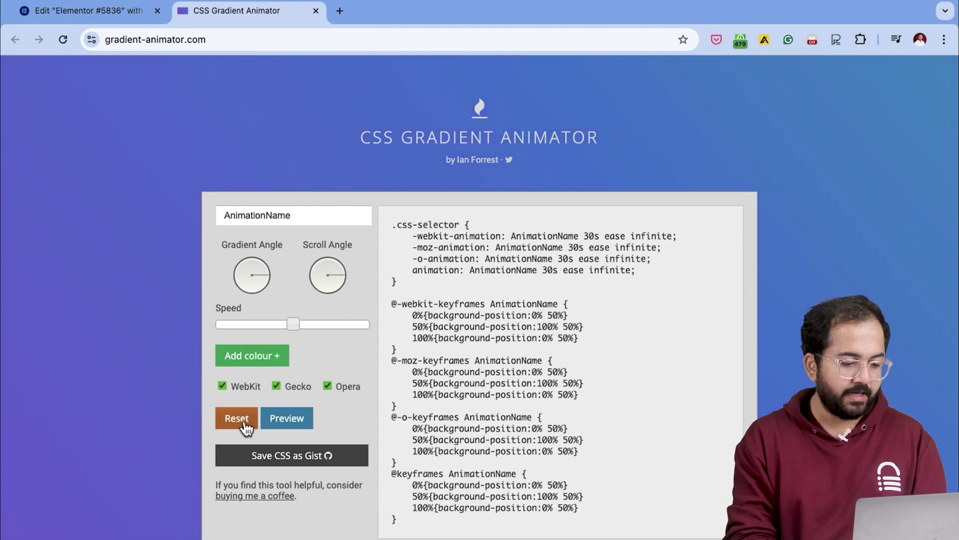
- Add green, bright yellow and orange colours to the gradient
left_click(252, 356)
left_click(318, 529)
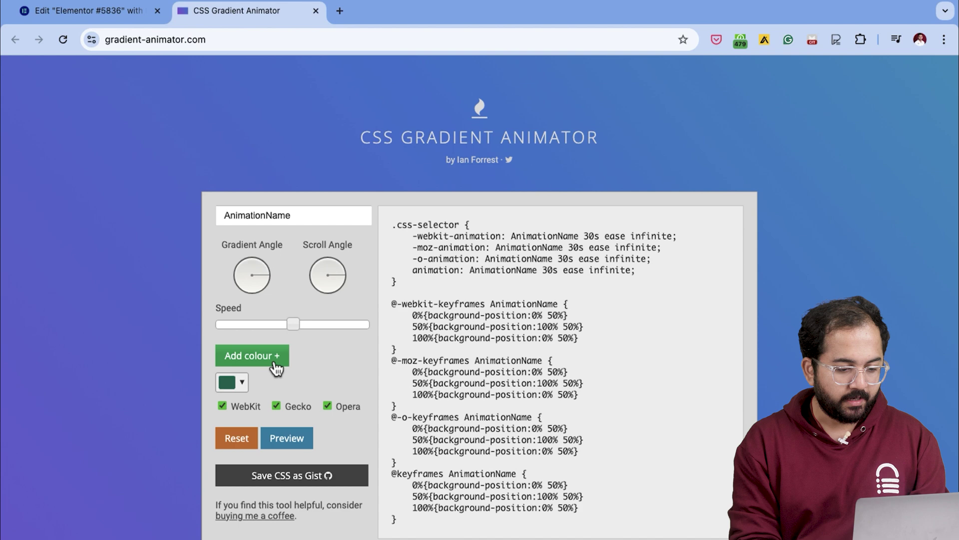
left_click(270, 357)
left_click(363, 414)
left_click(345, 408)
left_click(353, 531)
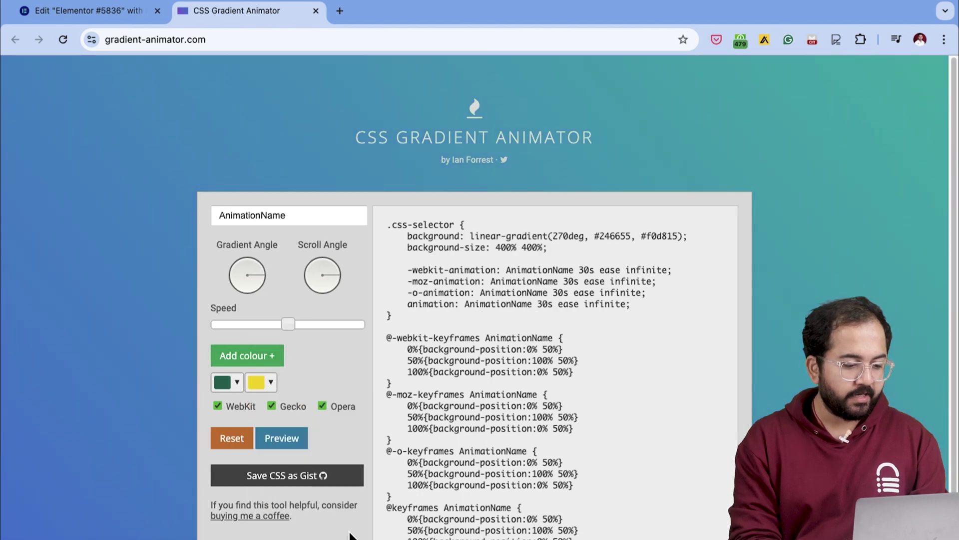
left_click(247, 355)
- Preview the gradient, tilt it to about 271deg, and select all the generated CSS
left_click(281, 437)
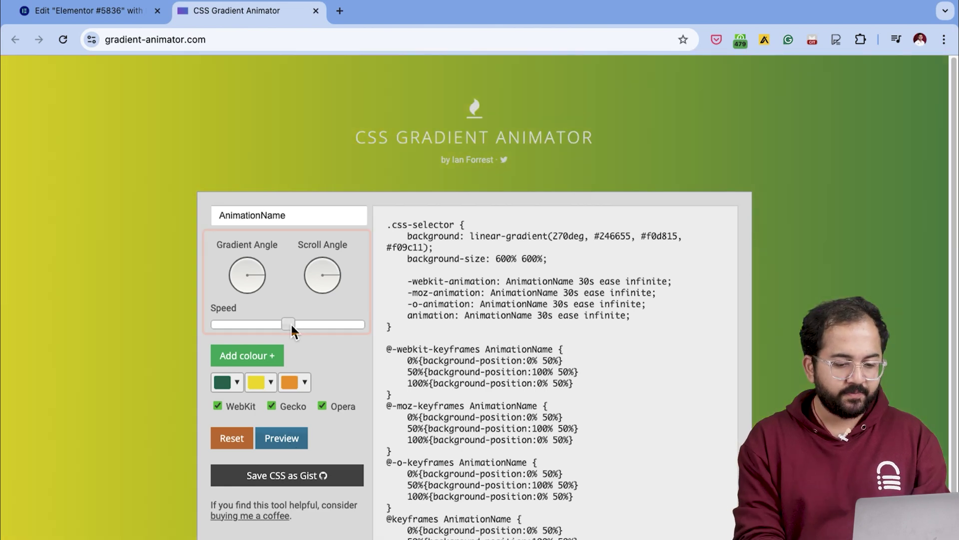
left_click_drag(263, 274, 258, 292)
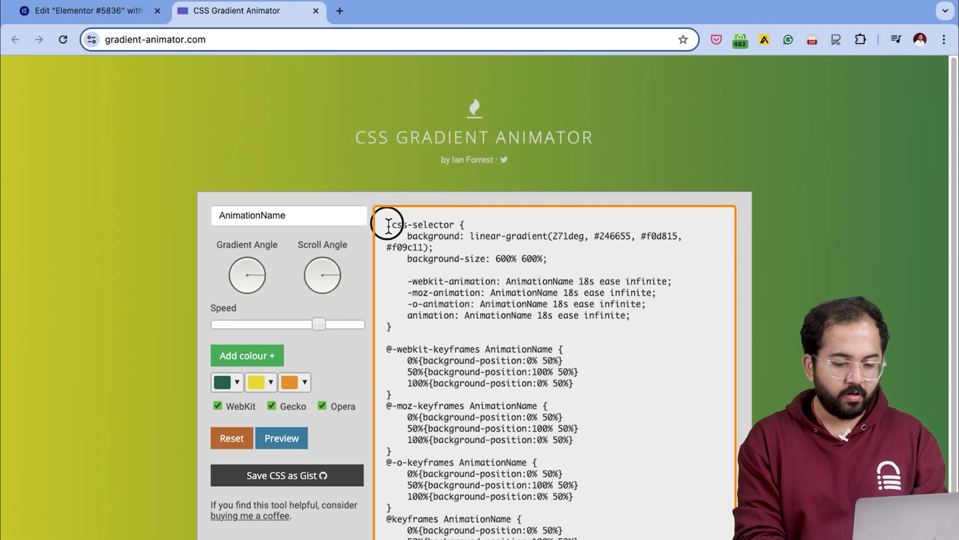
left_click_drag(385, 223, 579, 539)
- Paste the gradient animation CSS into the container's Custom CSS and clear the css-selector class name
key("ctrl+shift+Tab")
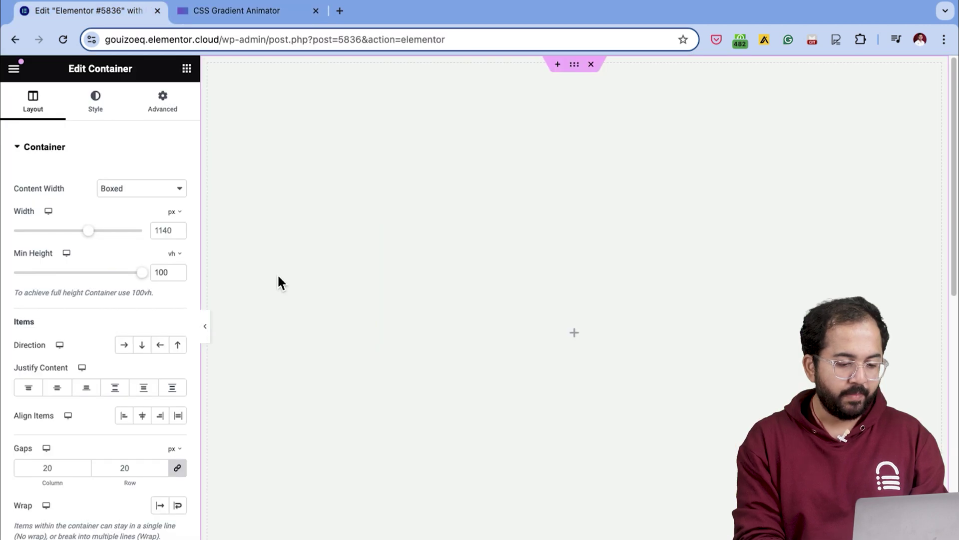
left_click(161, 105)
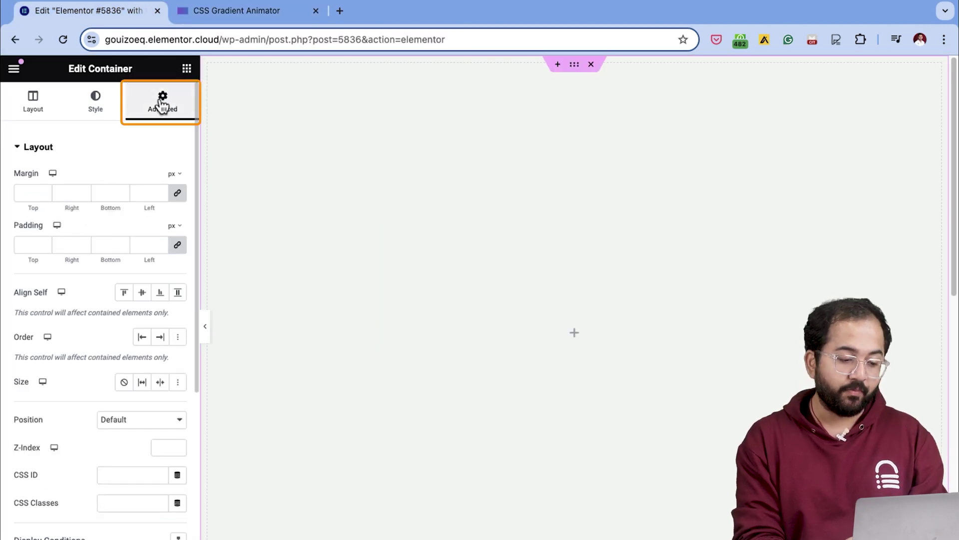
scroll(95, 325, "down", 5)
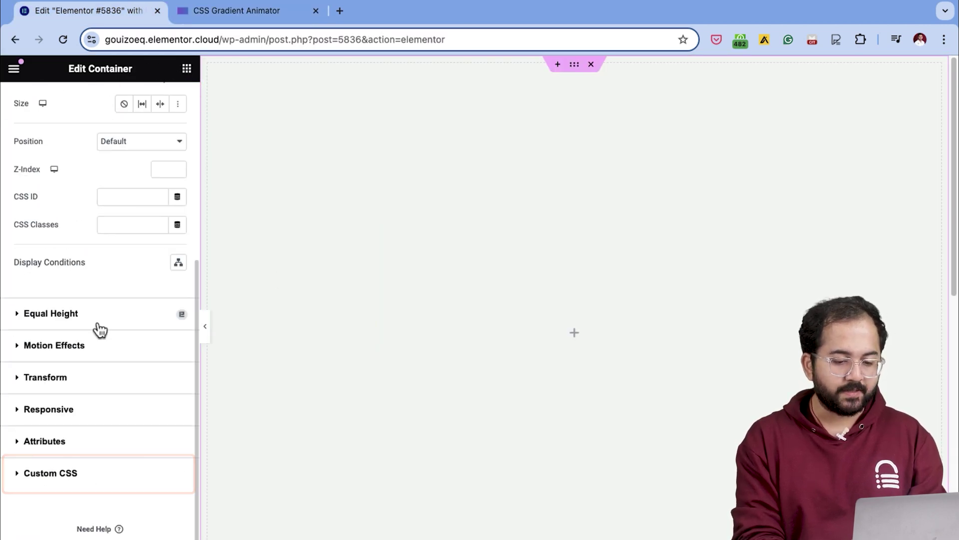
left_click(17, 475)
key("ctrl+v")
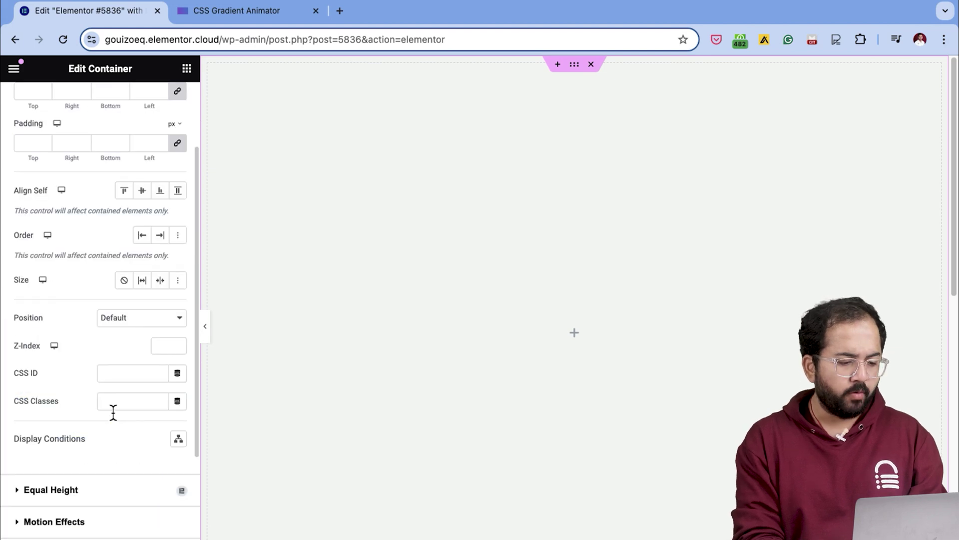
left_click(113, 404)
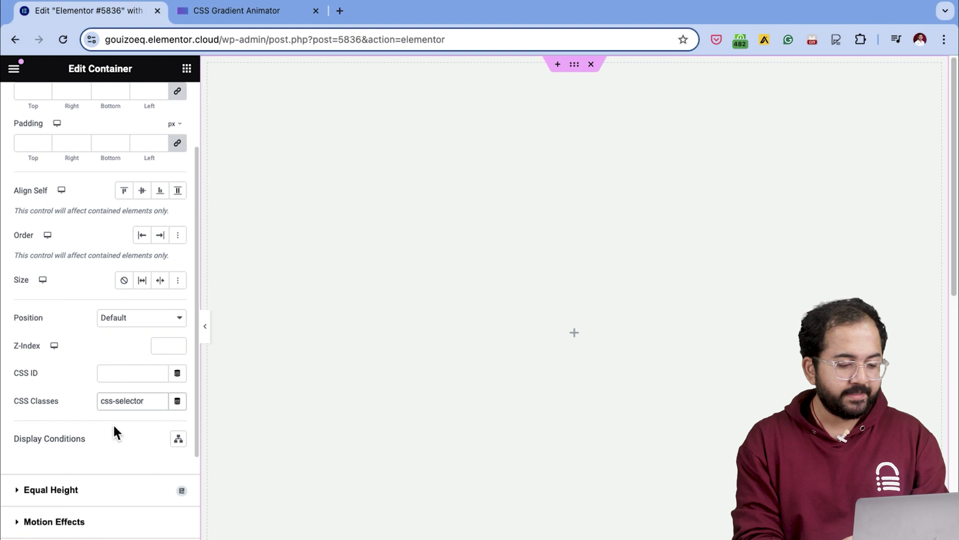
triple_click(151, 405)
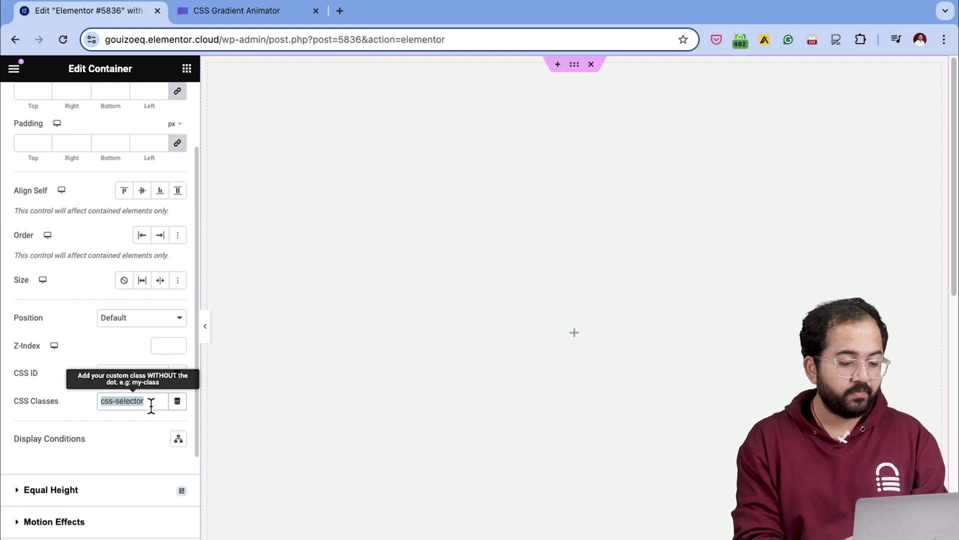
key("BackSpace")
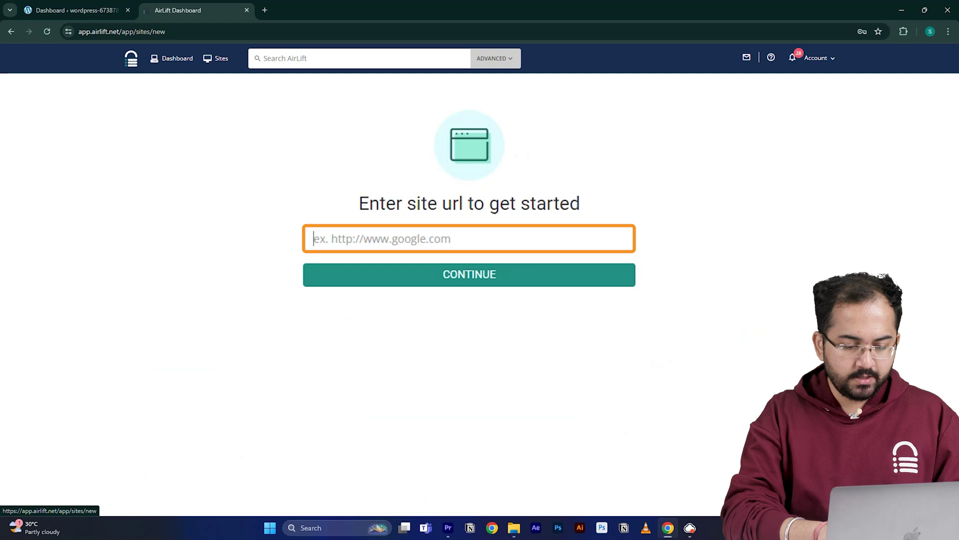
- Submit the WordPress site URL and view its performance report scoring 56 before, 98 after
key("ctrl+v")
left_click(396, 279)
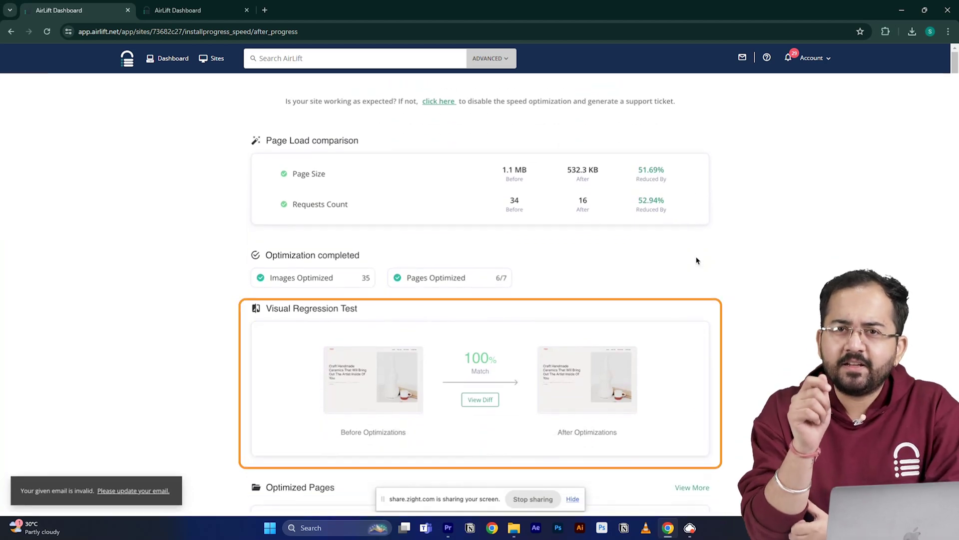
scroll(698, 260, "up", 5)
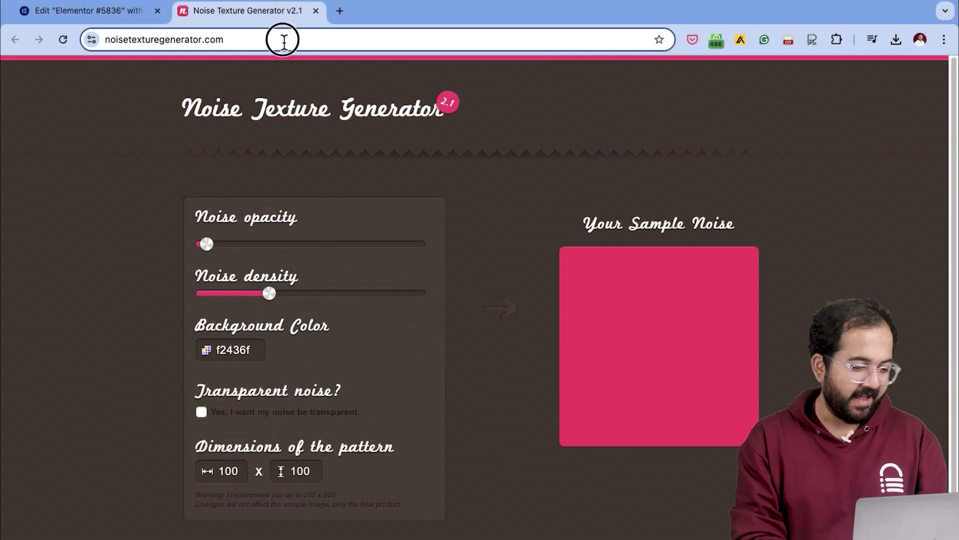
- Raise the noise opacity and lower the noise density
left_click(284, 41)
mouse_move(206, 244)
left_mouse_down()
mouse_move(286, 255)
mouse_move(220, 251)
left_mouse_up()
left_click(276, 299)
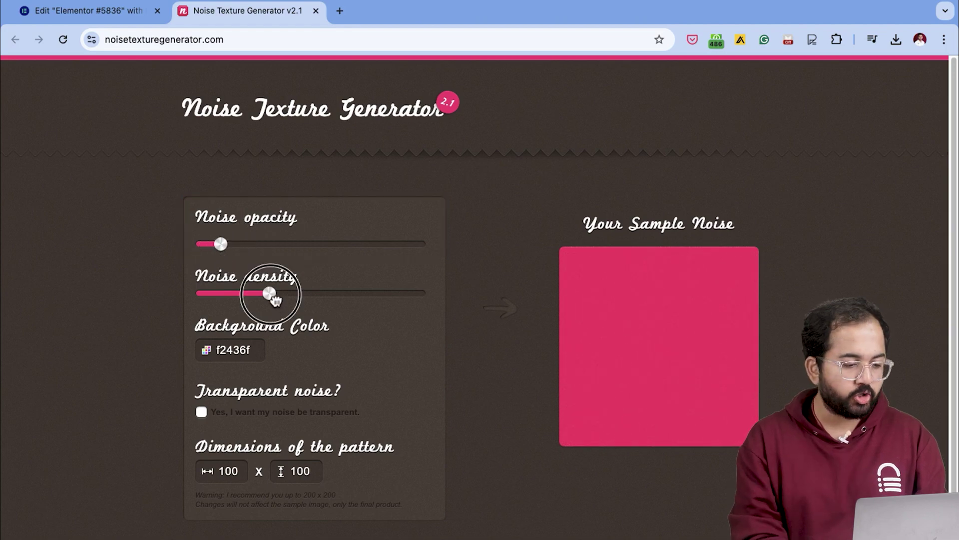
left_click_drag(276, 300, 249, 310)
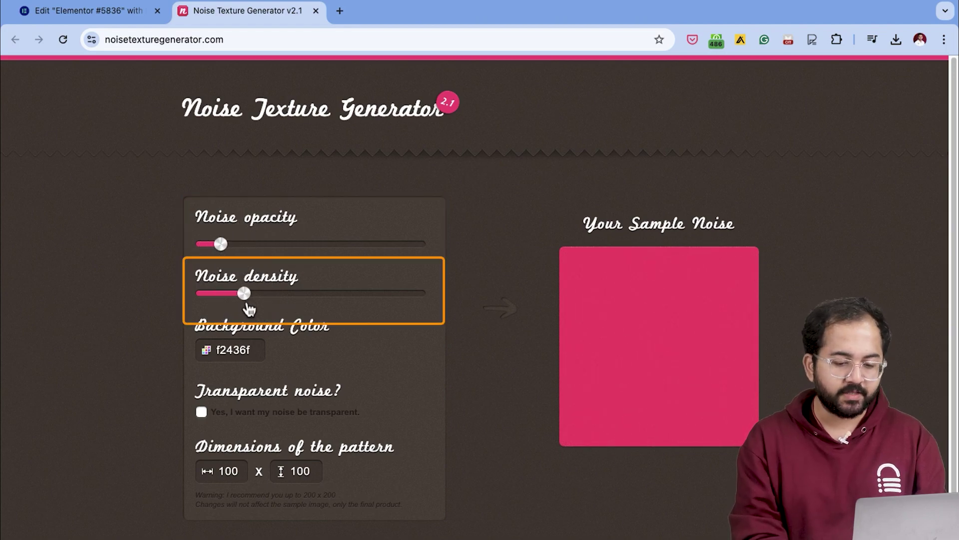
- Set the background colour to f24343 and enable transparent noise
left_click(254, 350)
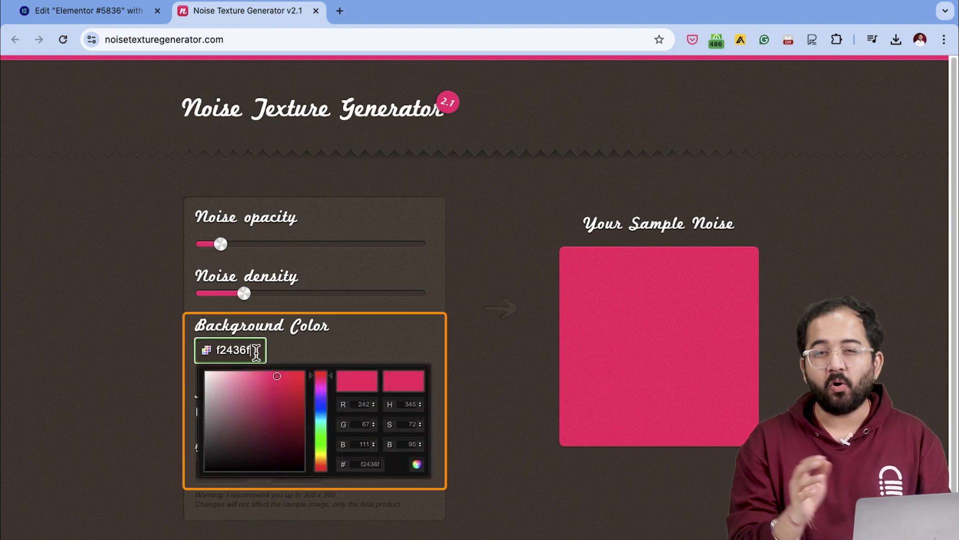
key("BackSpace")
key("BackSpace")
type("43")
left_click(342, 343)
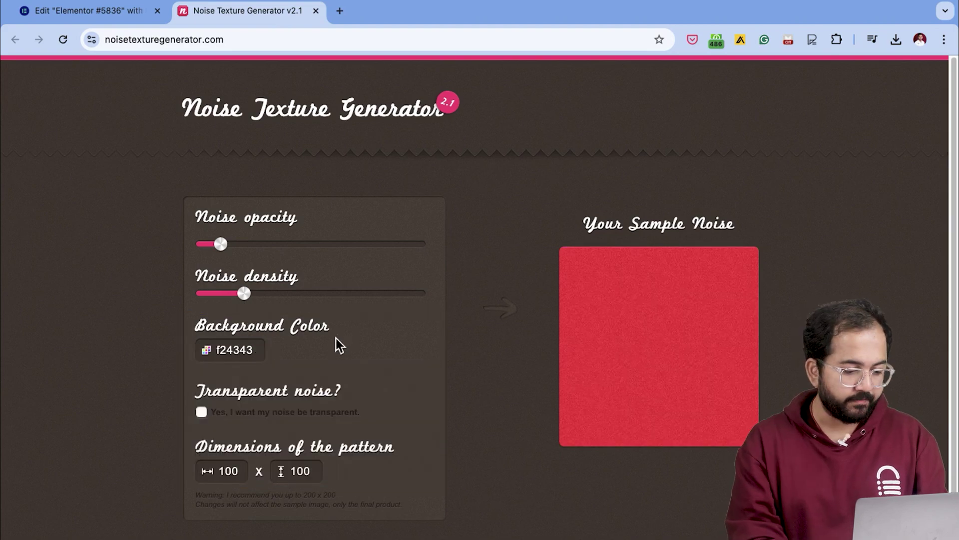
left_click(203, 412)
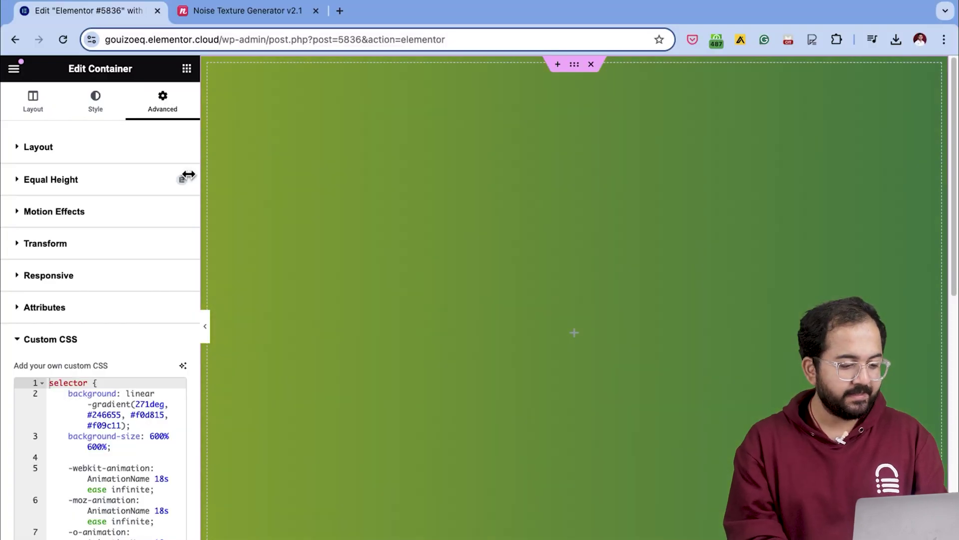
- Add a Classic background overlay to the container using the uploaded noisy-texture PNG
left_click(105, 119)
left_click(21, 395)
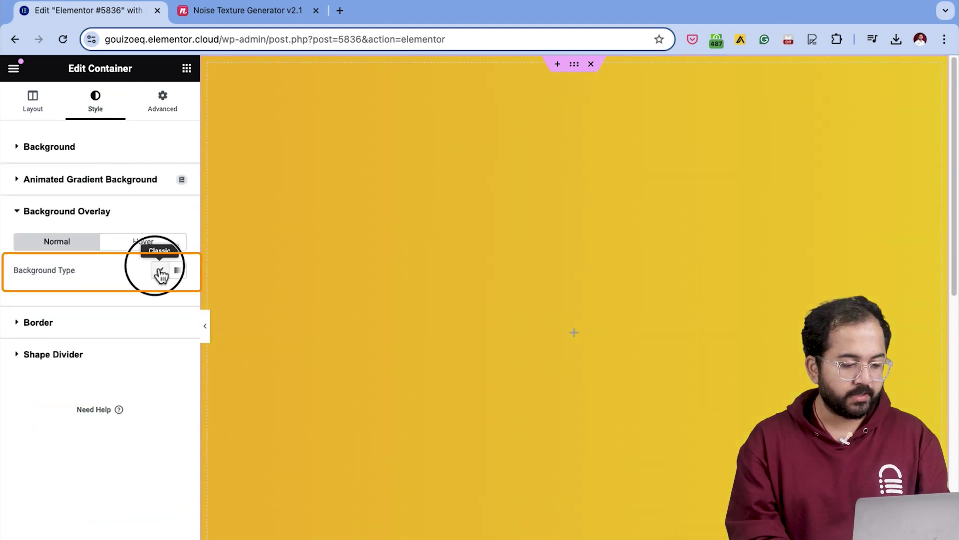
left_click(160, 272)
left_click(90, 368)
left_click(188, 120)
left_click(533, 316)
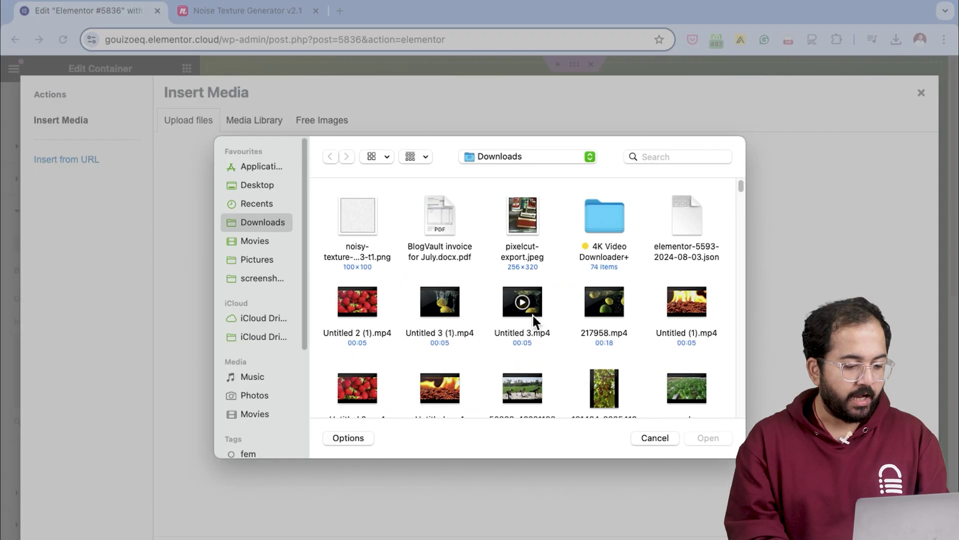
double_click(360, 211)
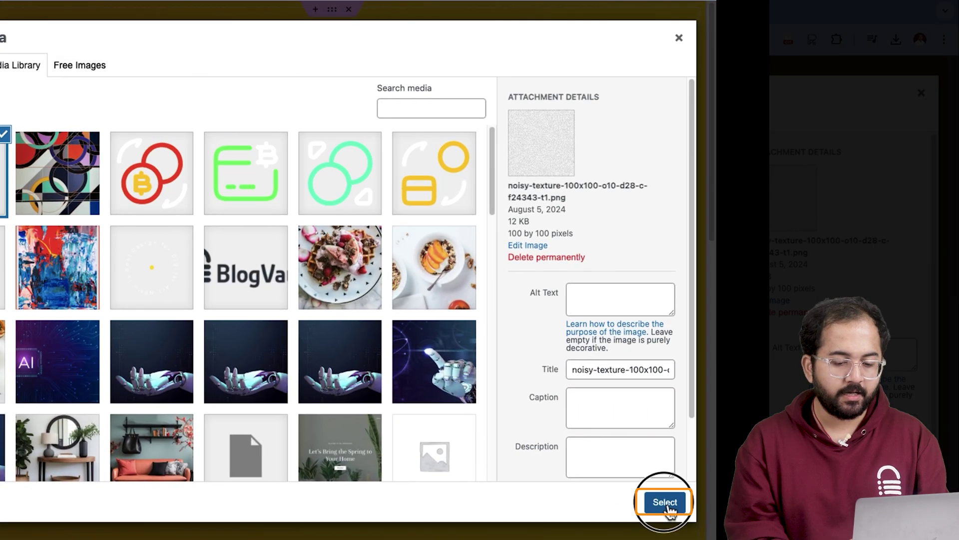
left_click(667, 504)
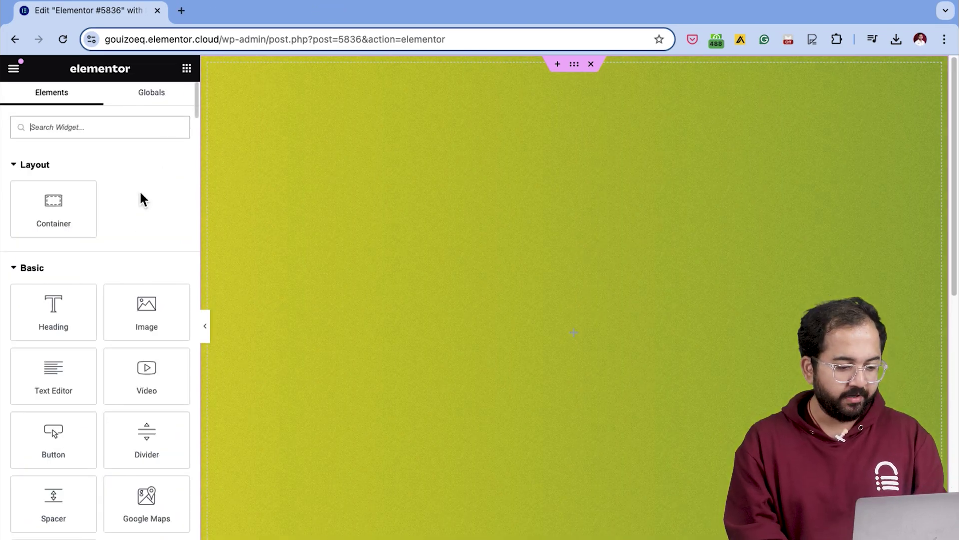
- Drop an Image widget into the container showing the potted-plant photo at Full resolution
left_click_drag(137, 306, 547, 334)
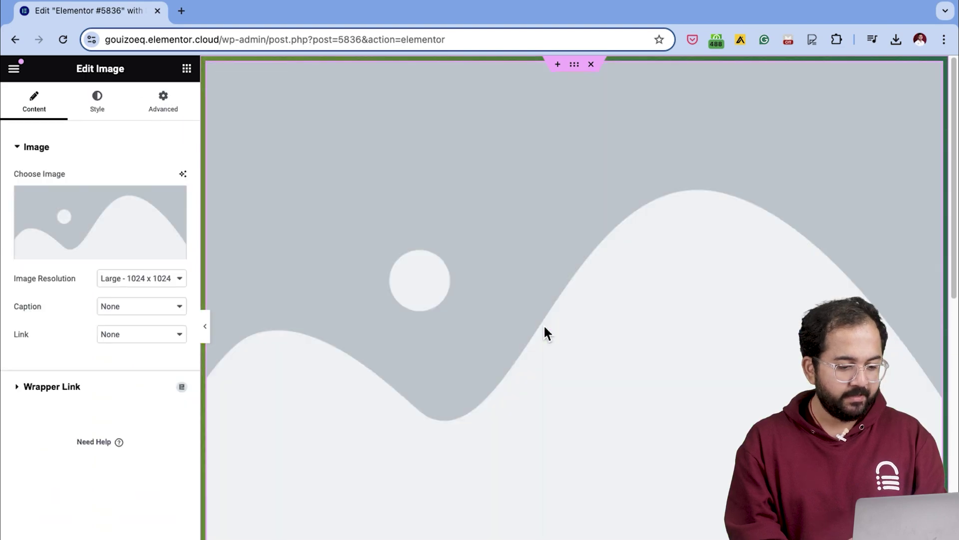
left_click(103, 110)
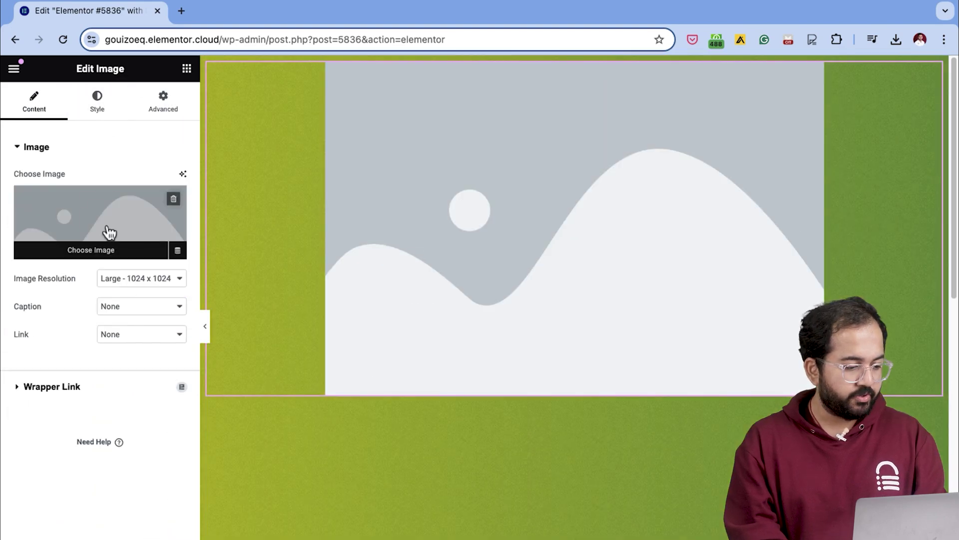
left_click(106, 232)
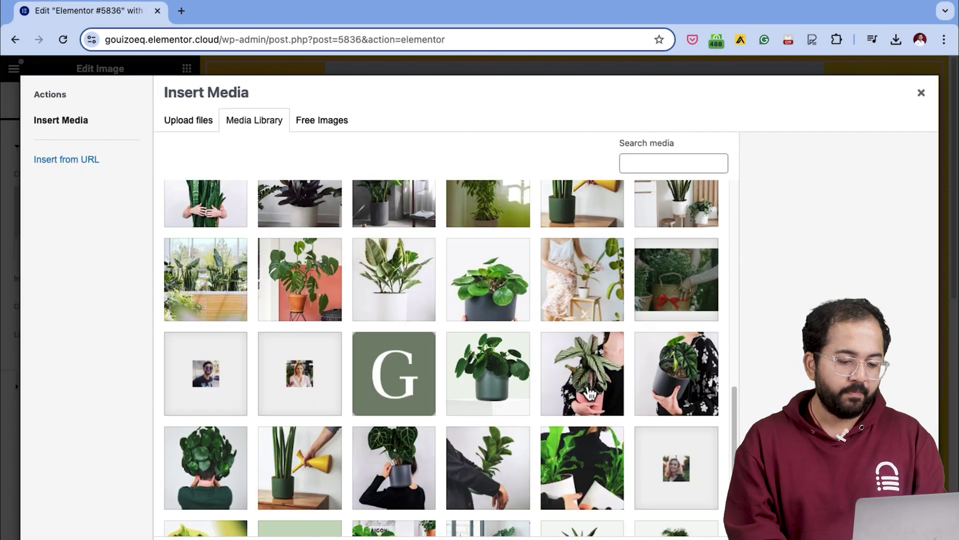
left_click(583, 364)
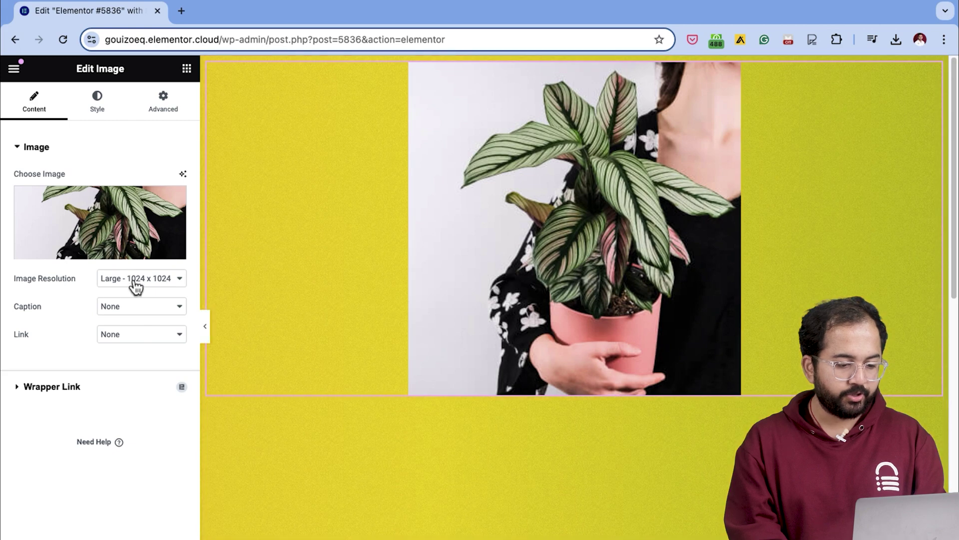
left_click(136, 282)
left_click(134, 427)
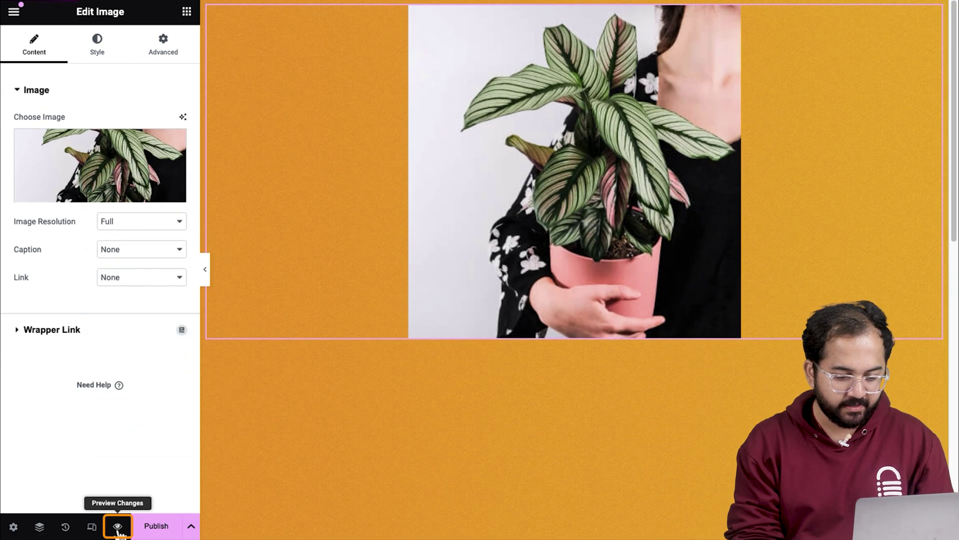
- Open the page preview in a new tab with Preview Changes
left_click(118, 526)
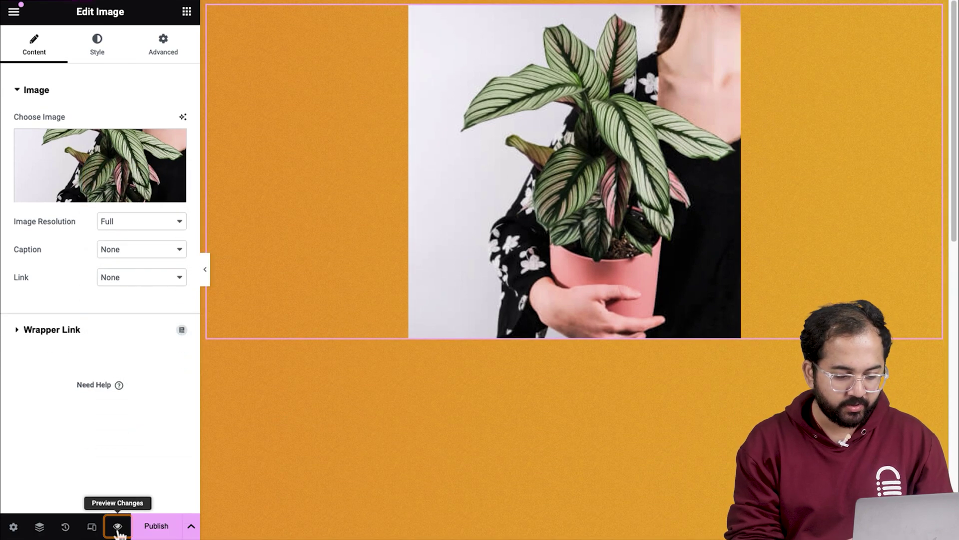